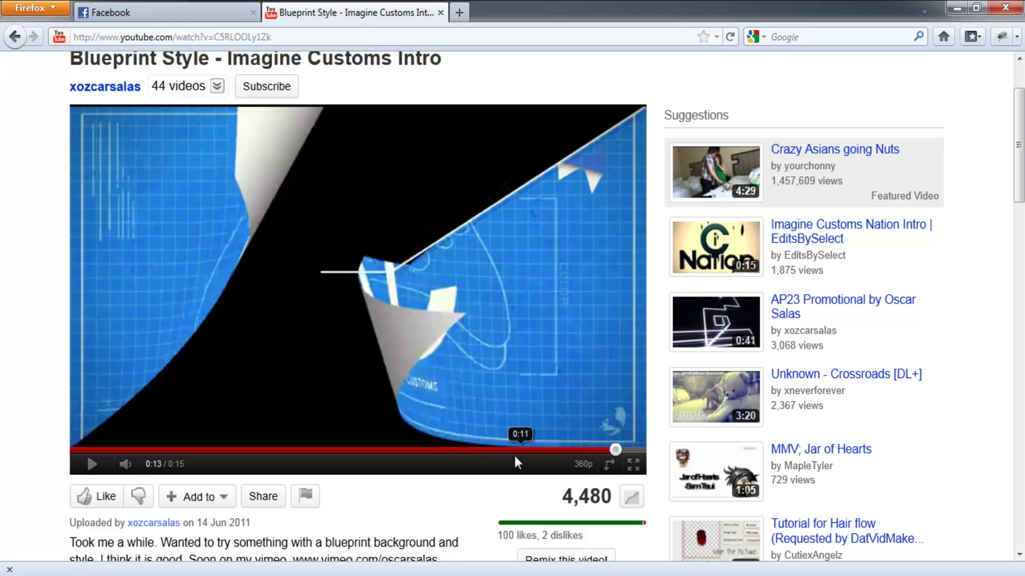
# Step: Replay the intro's last seconds and pause at 0:13 on the blueprint page peel
pyautogui.click(497, 450)
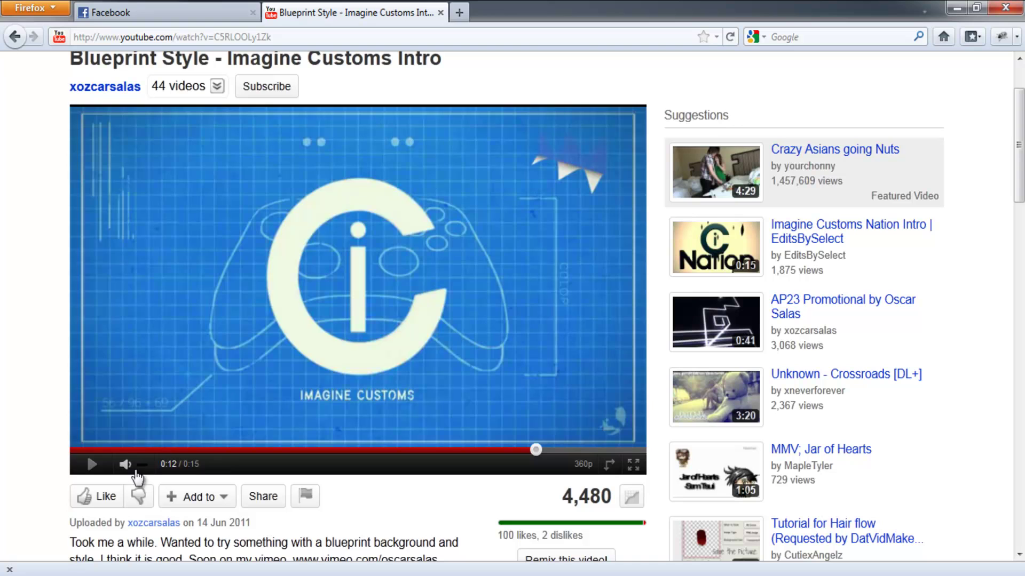
pyautogui.click(100, 470)
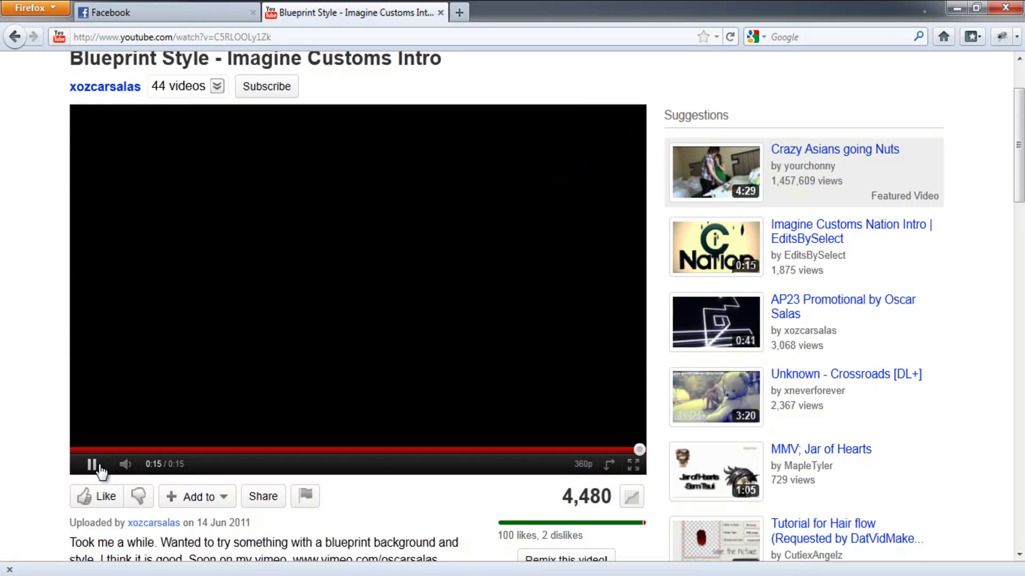
pyautogui.click(551, 449)
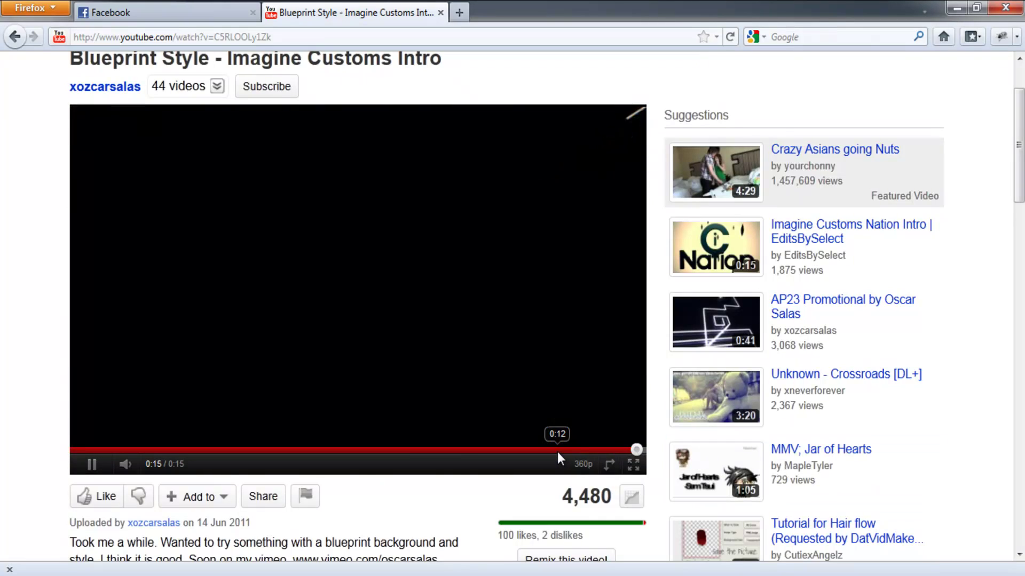
pyautogui.click(558, 451)
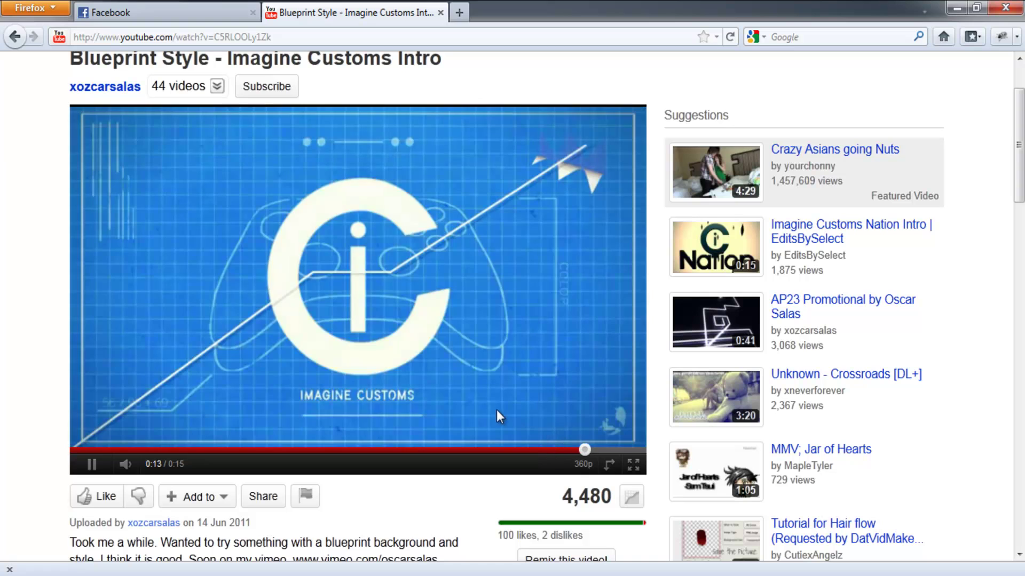
pyautogui.click(91, 466)
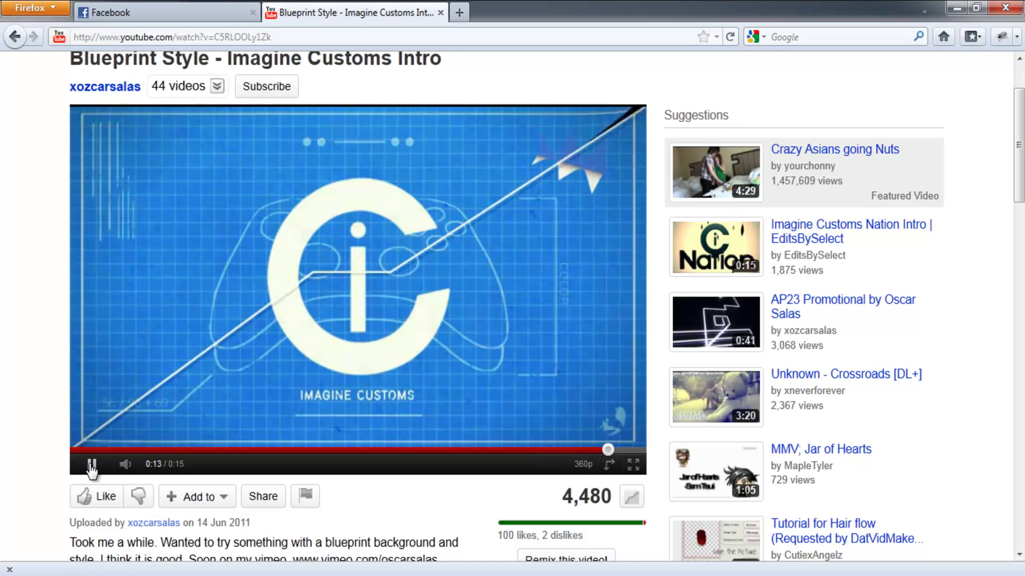
pyautogui.click(91, 465)
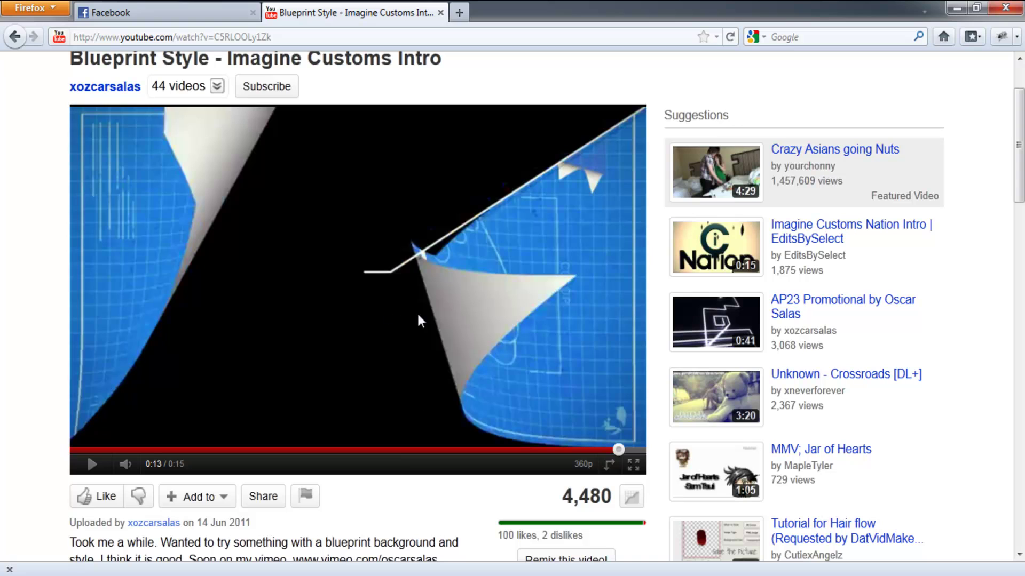
# Step: Create Comp 1 at 1280×720, 59.94 fps, 4 seconds long, with a white background
pyautogui.hotkey('alt', 'Tab')
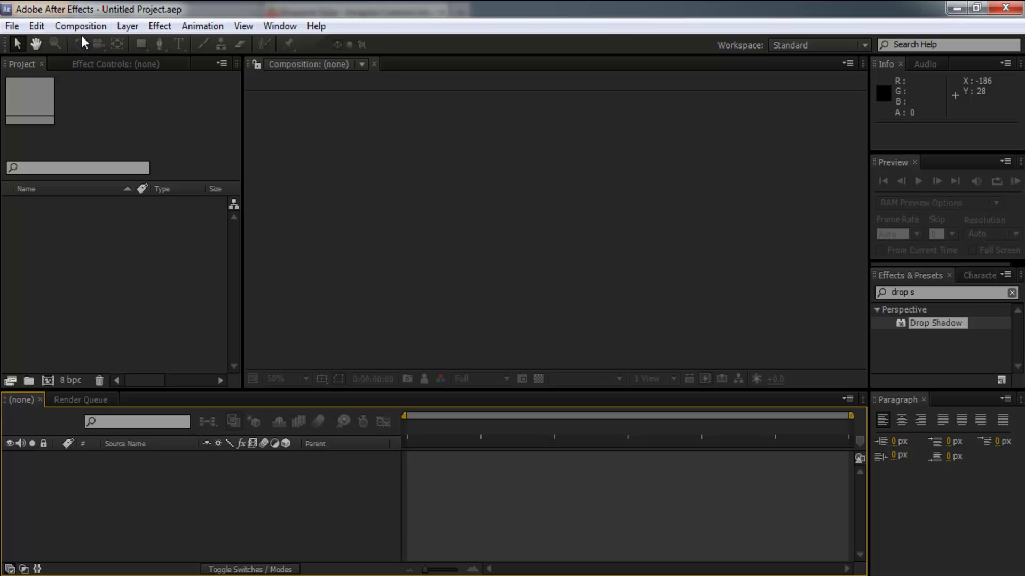
pyautogui.click(82, 27)
pyautogui.click(88, 43)
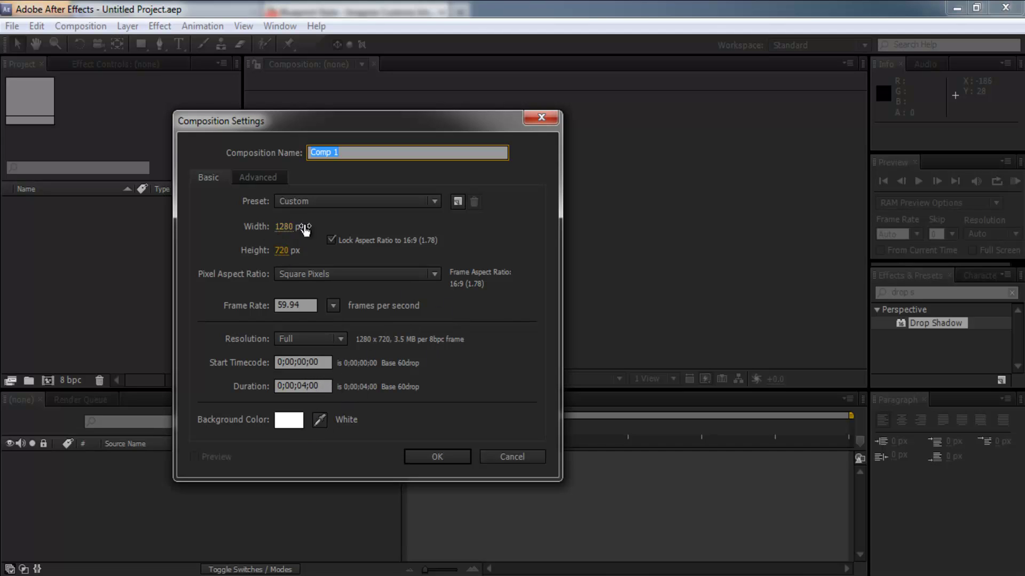
pyautogui.click(441, 454)
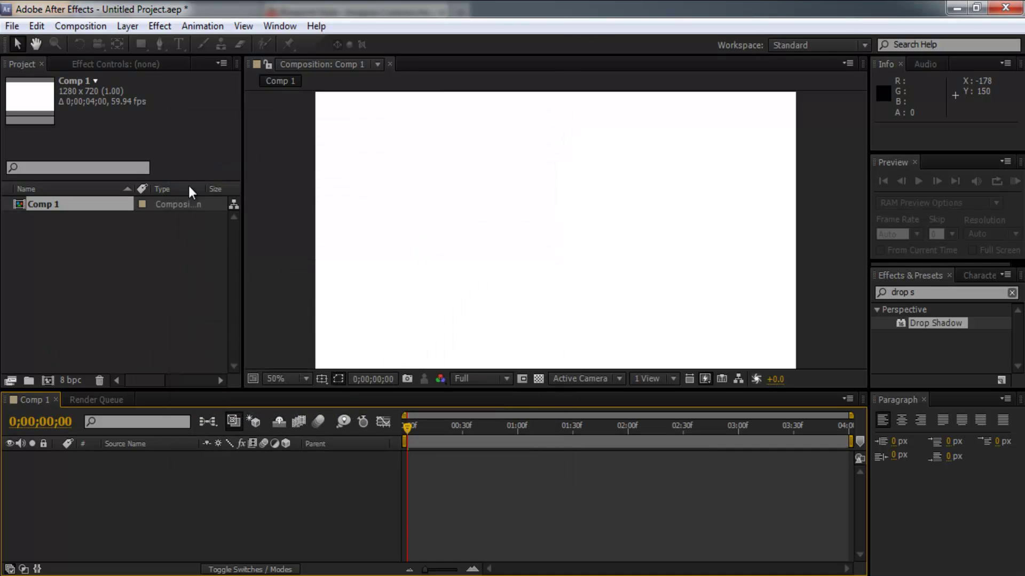
pyautogui.click(210, 121)
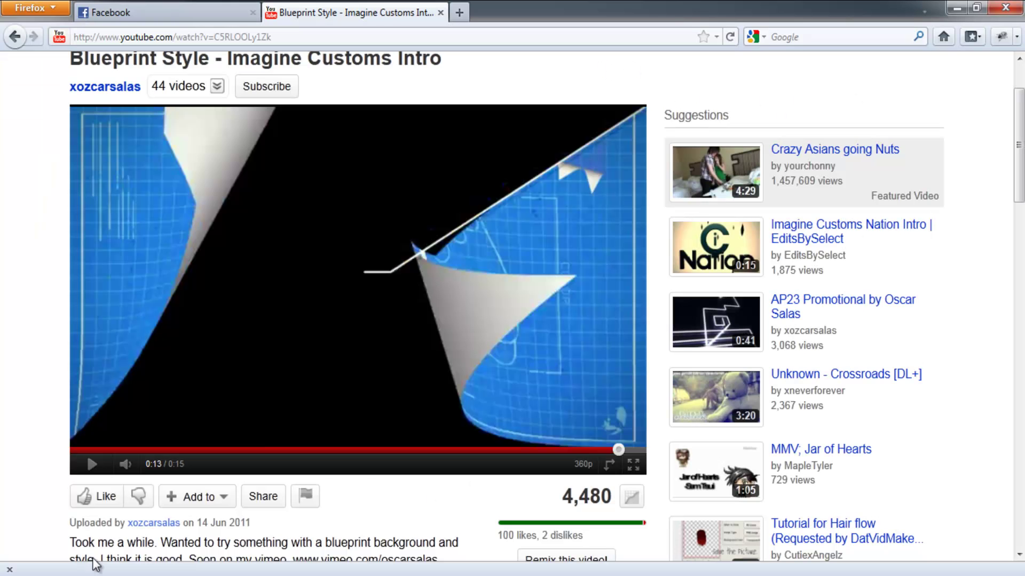
pyautogui.click(94, 567)
# Step: Draw a red rectangle across the composition centre as Shape Layer 1
pyautogui.hotkey('alt', 'Tab')
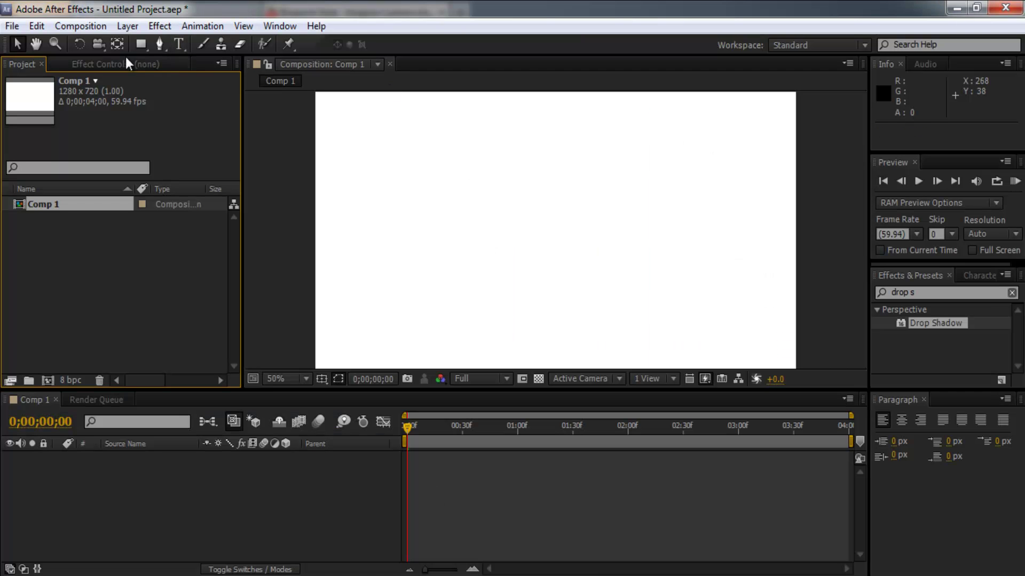
pyautogui.click(141, 43)
pyautogui.moveTo(449, 146)
pyautogui.mouseDown()
pyautogui.moveTo(620, 256)
pyautogui.moveTo(662, 304)
pyautogui.moveTo(670, 326)
pyautogui.moveTo(658, 325)
pyautogui.mouseUp()
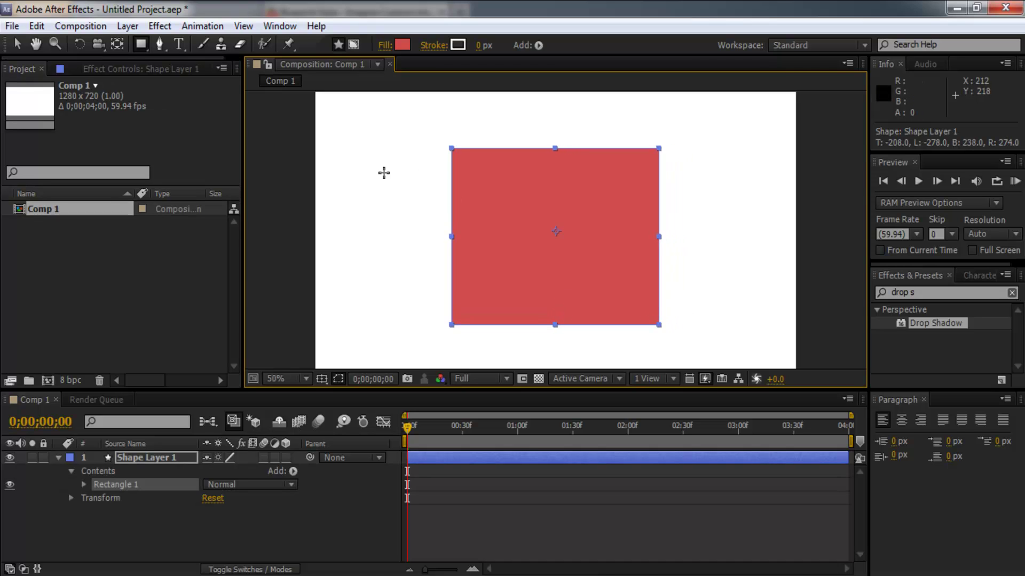
pyautogui.click(18, 44)
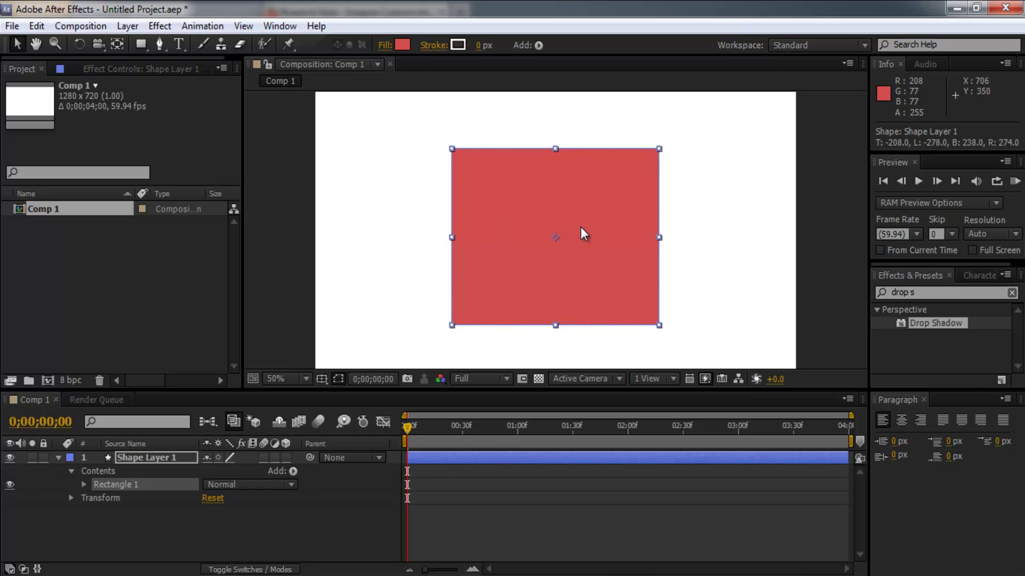
pyautogui.click(58, 458)
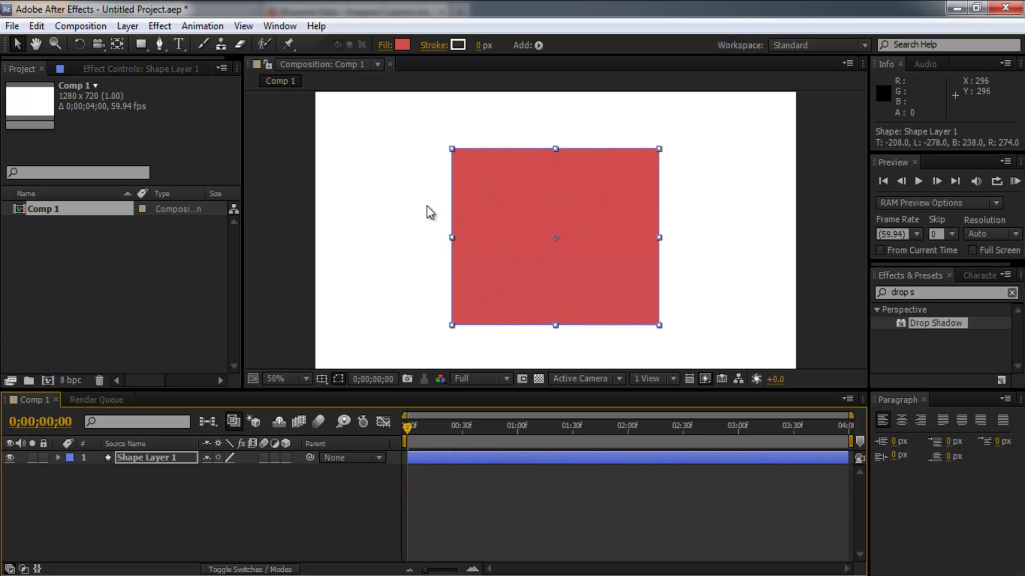
# Step: Replace the old effects search with 'page' to find CC Page Turn
pyautogui.click(928, 293)
pyautogui.hotkey('ctrl', 'a')
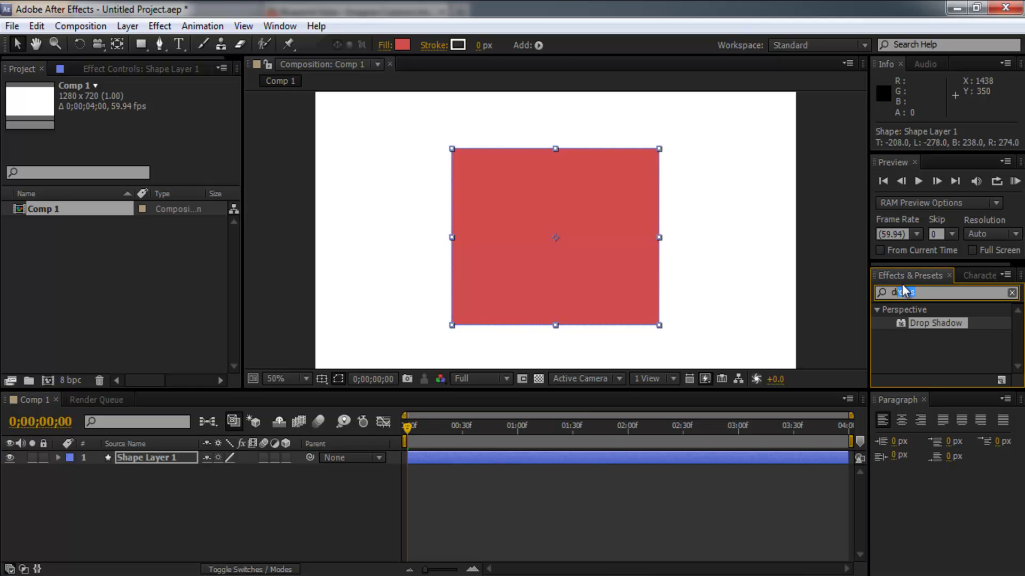
pyautogui.press('BackSpace')
pyautogui.click(917, 277)
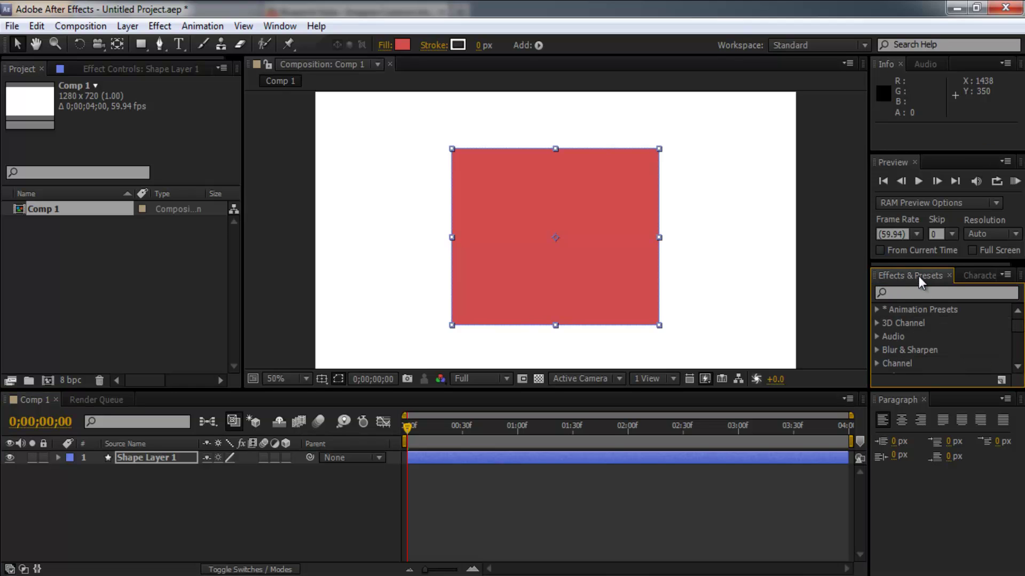
pyautogui.click(279, 26)
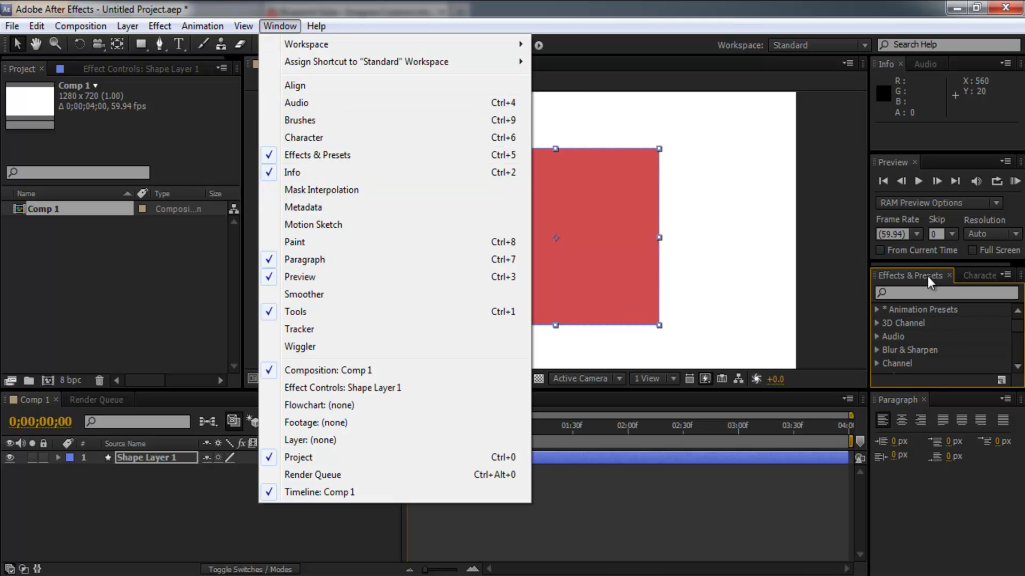
pyautogui.click(919, 293)
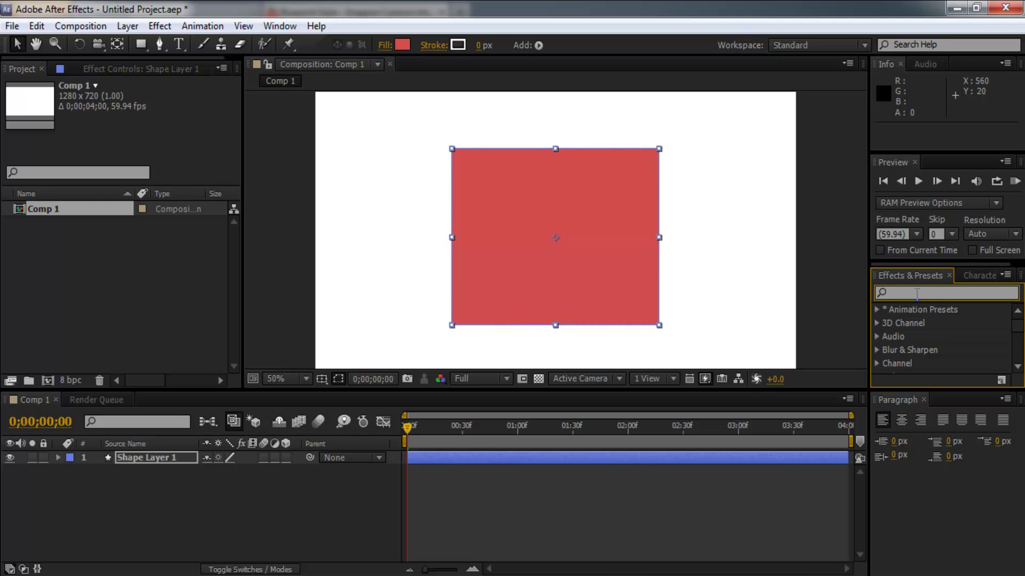
pyautogui.write('page turn')
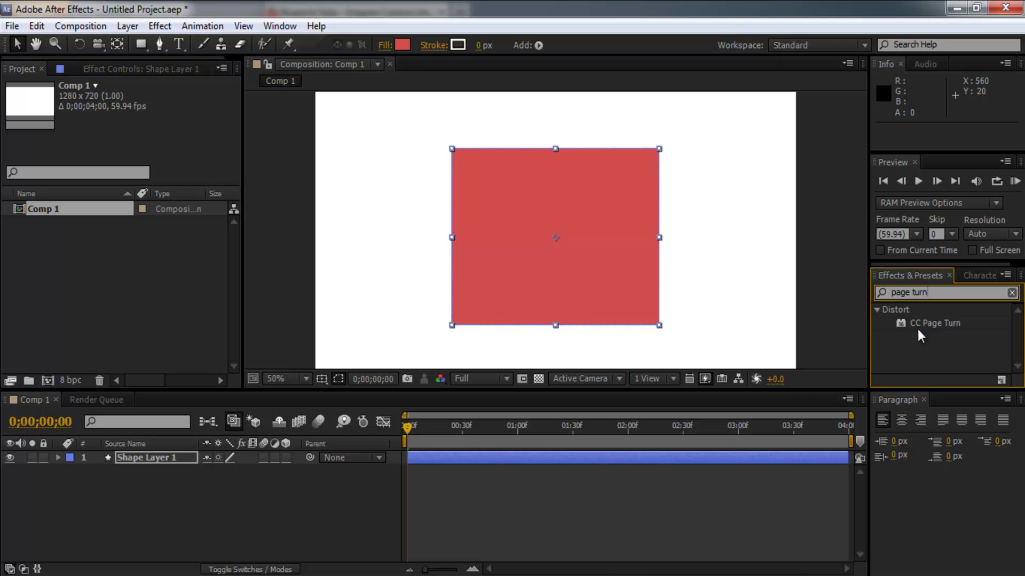
# Step: Drop CC Page Turn onto Shape Layer 1 and drag the fold to 52.0, -42.0
pyautogui.moveTo(928, 323); pyautogui.dragTo(537, 261)
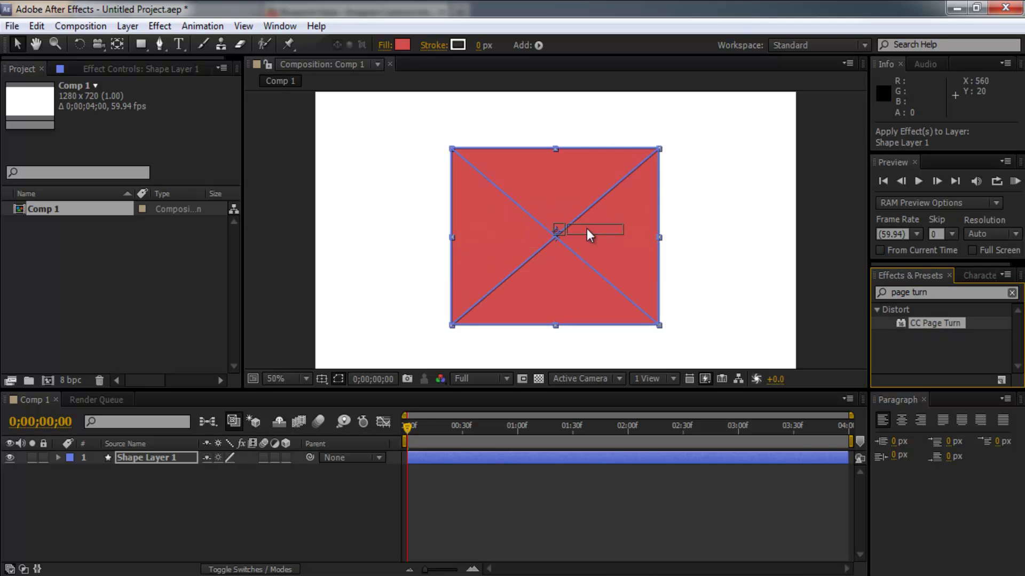
pyautogui.moveTo(587, 230); pyautogui.dragTo(495, 229)
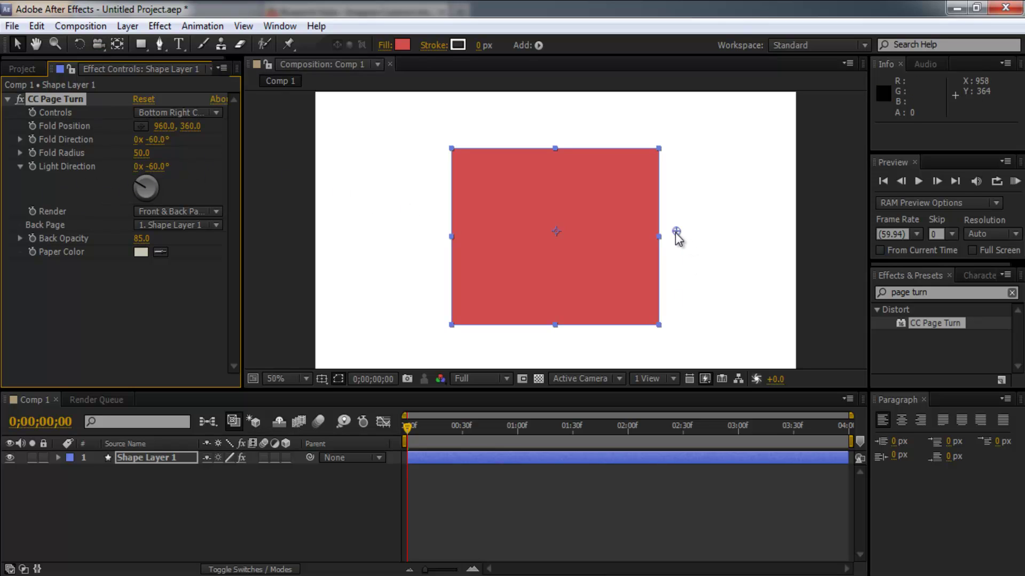
pyautogui.moveTo(677, 235); pyautogui.dragTo(521, 149)
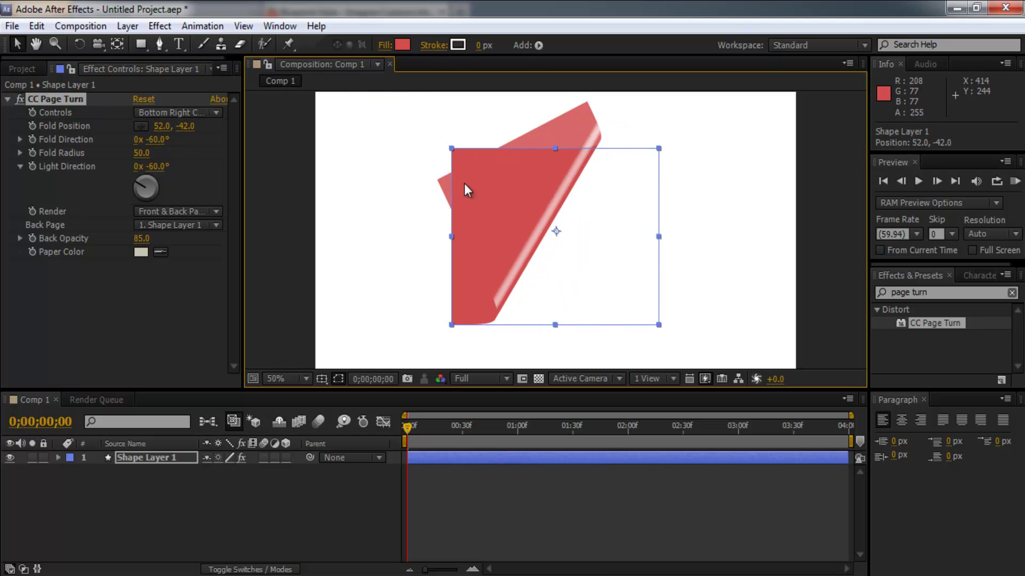
# Step: Drag the Fold Position back onto the square's lower right, ending at 374.0, 182.0
pyautogui.press(',')
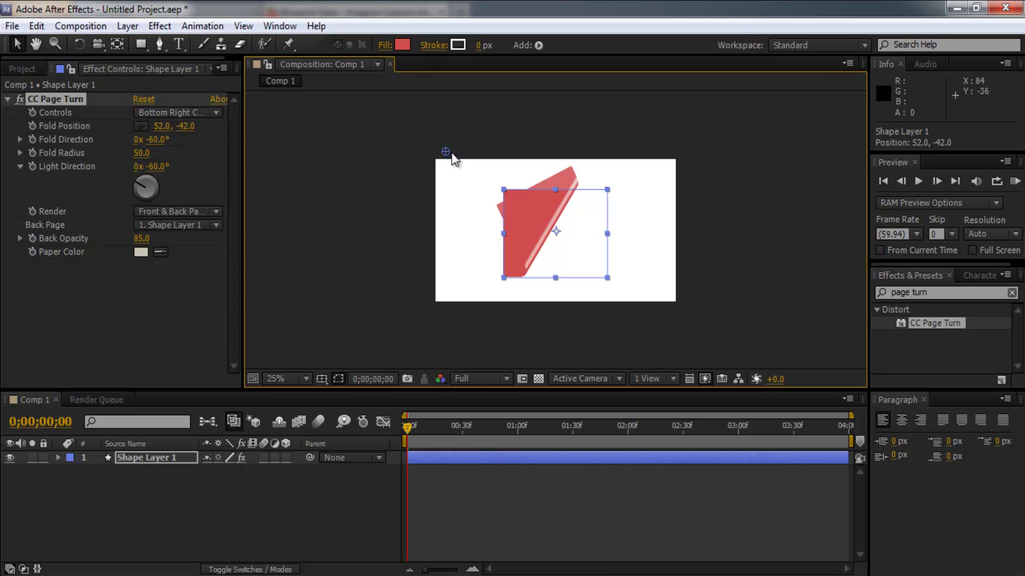
pyautogui.moveTo(451, 153); pyautogui.dragTo(236, 8)
pyautogui.press('.')
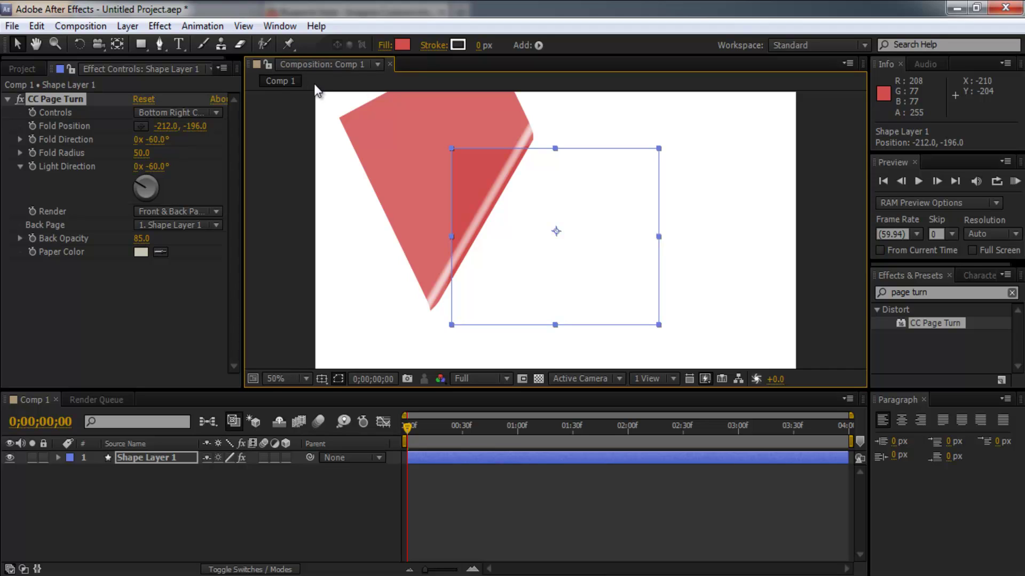
pyautogui.press(',')
pyautogui.press(',')
pyautogui.press('.')
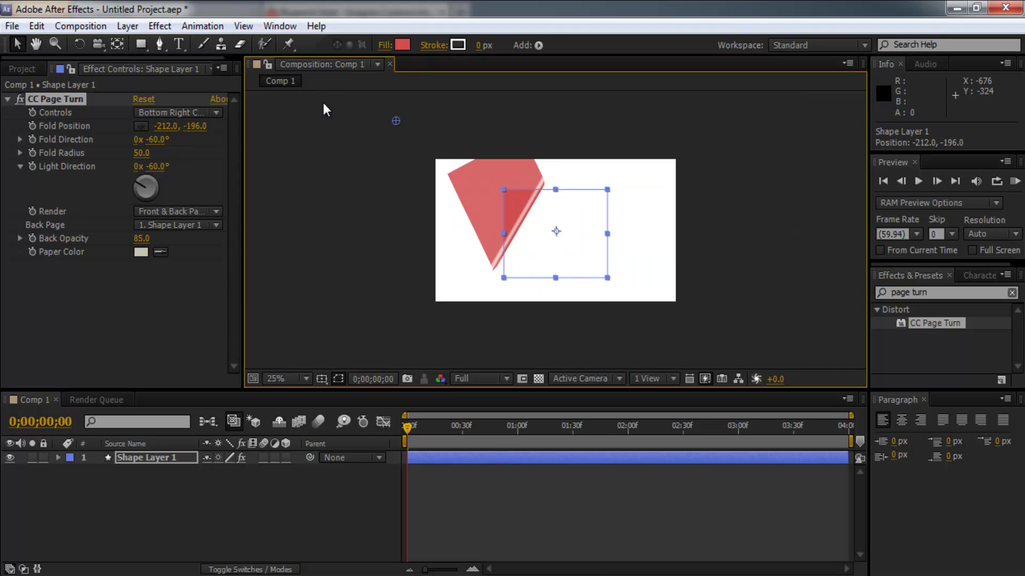
pyautogui.moveTo(396, 121)
pyautogui.mouseDown()
pyautogui.moveTo(497, 173)
pyautogui.moveTo(584, 251)
pyautogui.moveTo(573, 210)
pyautogui.moveTo(453, 162)
pyautogui.mouseUp()
pyautogui.press('.')
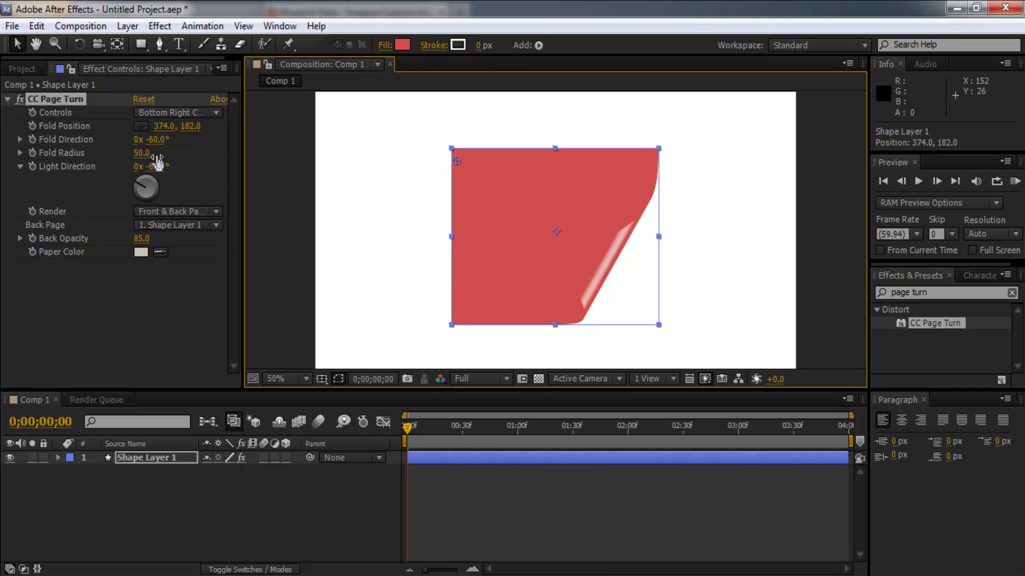
# Step: Set the page back to plain paper colour at Back Opacity 100, fold at 150.0, 144.0
pyautogui.click(183, 111)
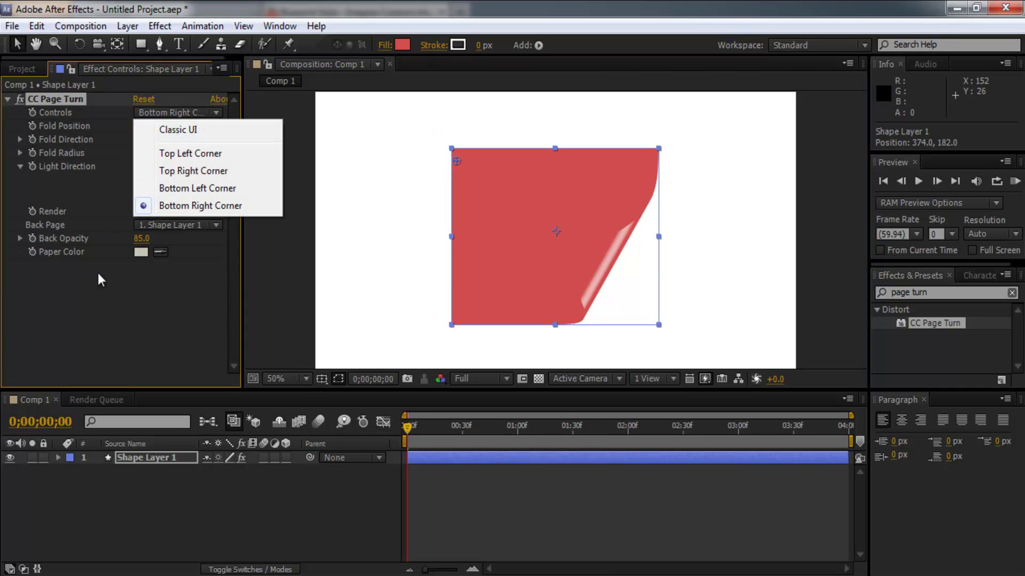
pyautogui.click(141, 151)
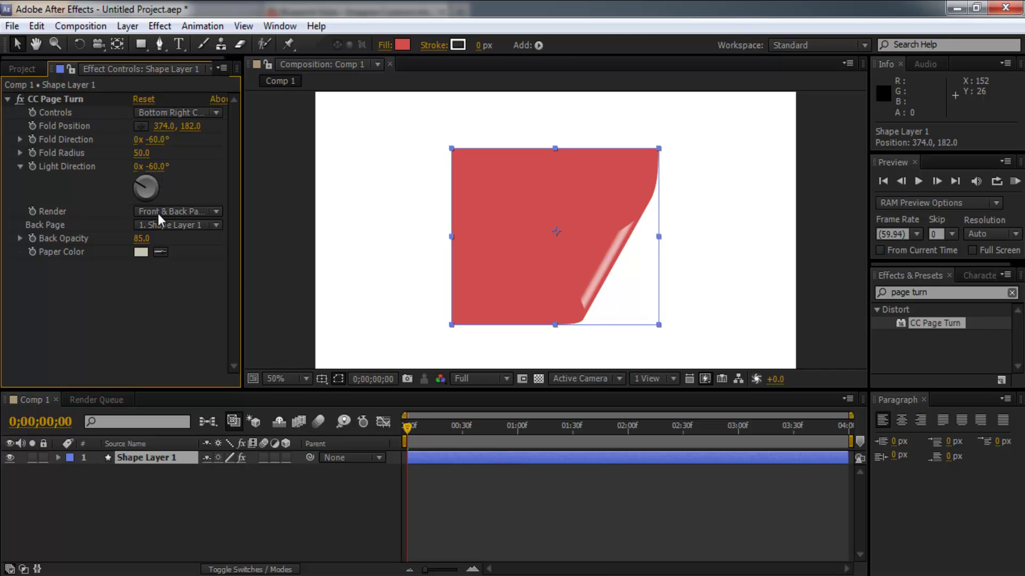
pyautogui.click(158, 213)
pyautogui.click(163, 227)
pyautogui.click(156, 226)
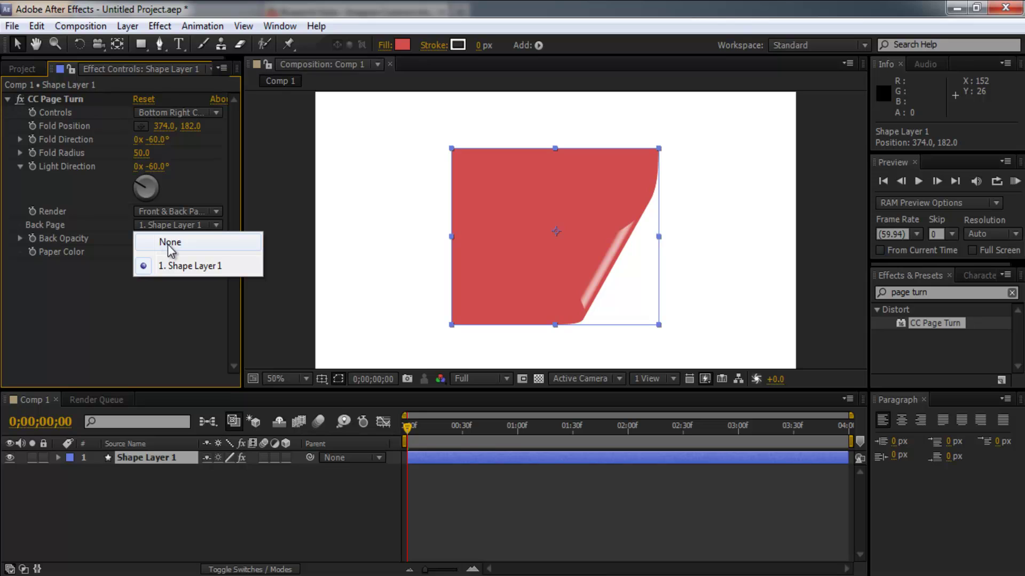
pyautogui.click(169, 262)
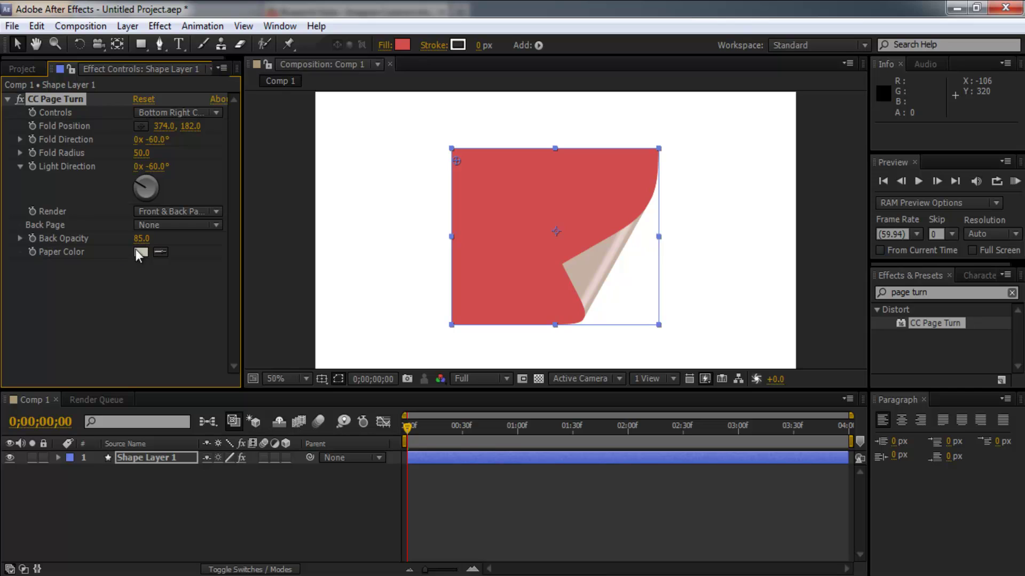
pyautogui.moveTo(155, 239); pyautogui.dragTo(216, 247)
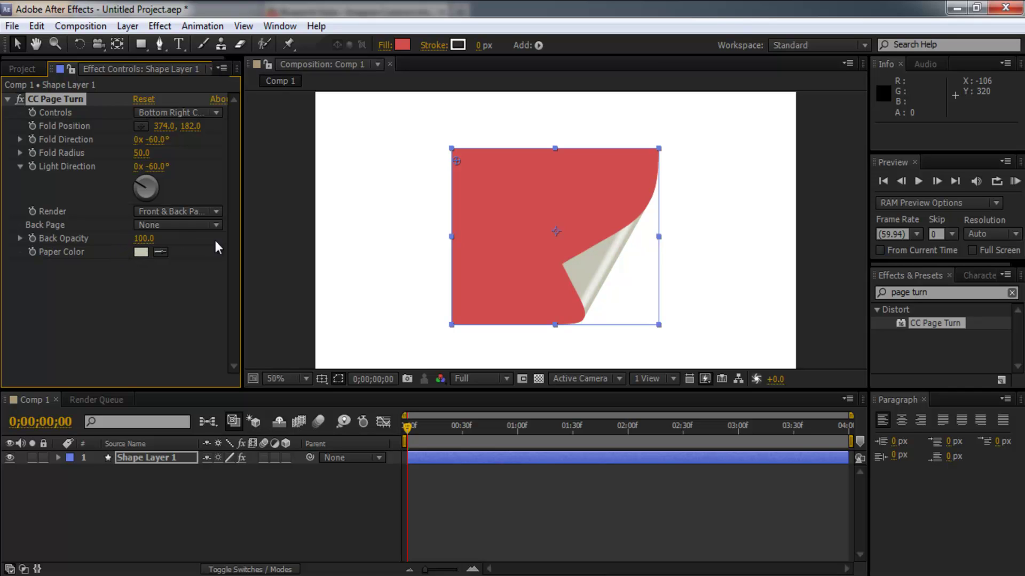
pyautogui.moveTo(456, 160); pyautogui.dragTo(373, 148)
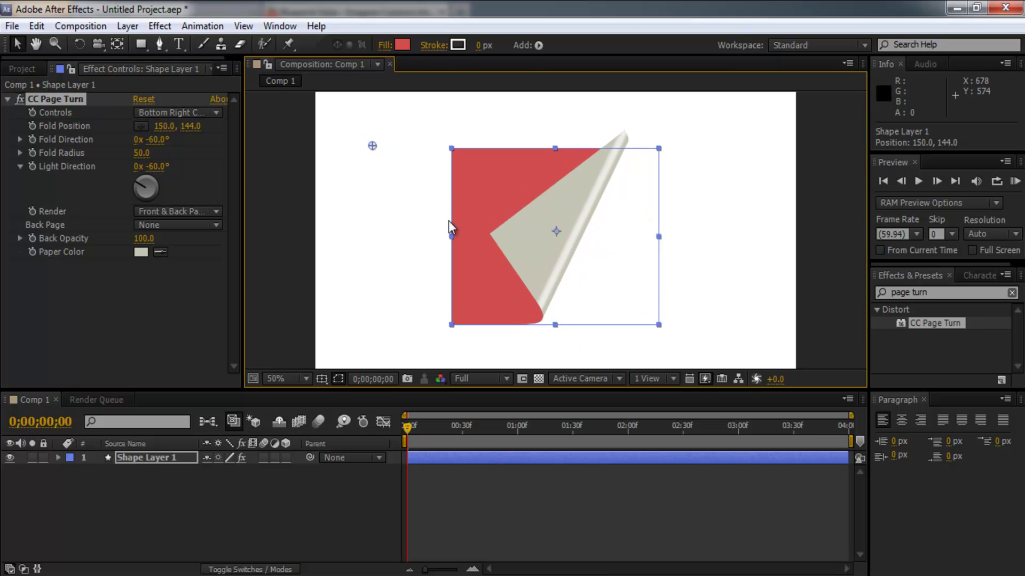
# Step: Apply Drop Shadow to Shape Layer 1 with Distance 9 and Softness 62
pyautogui.click(6, 101)
pyautogui.click(901, 292)
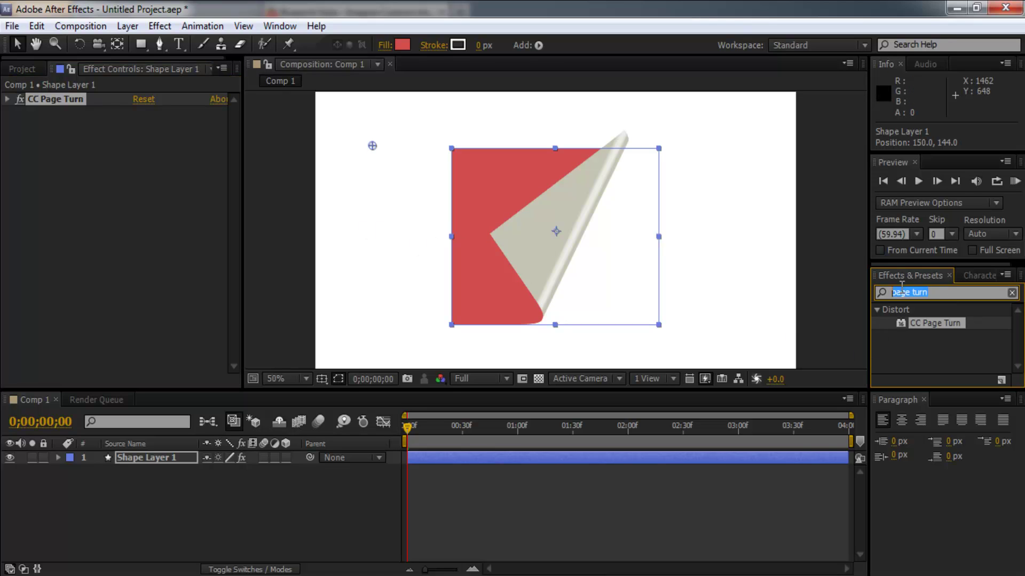
pyautogui.write('d')
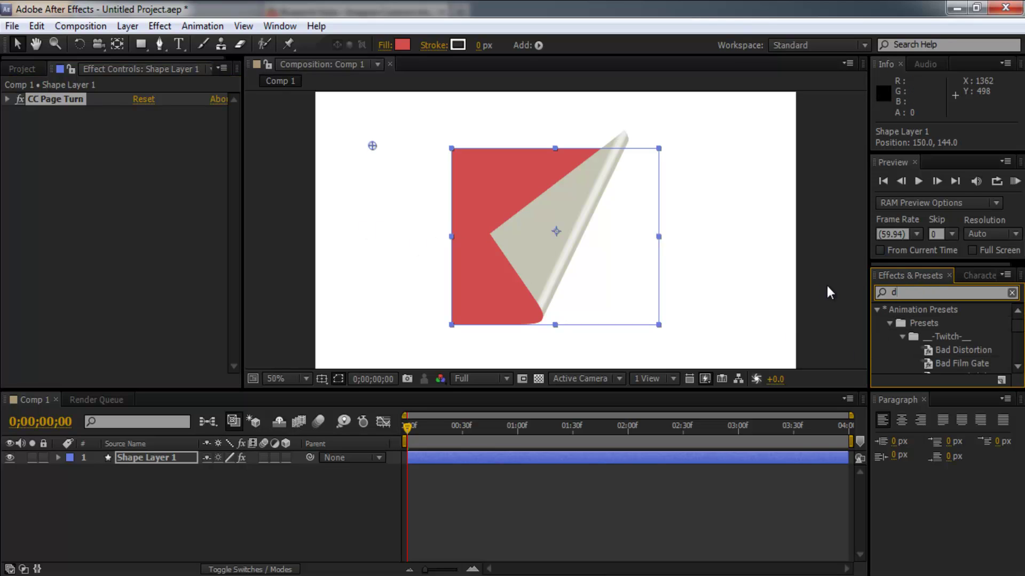
pyautogui.write('rop shadow')
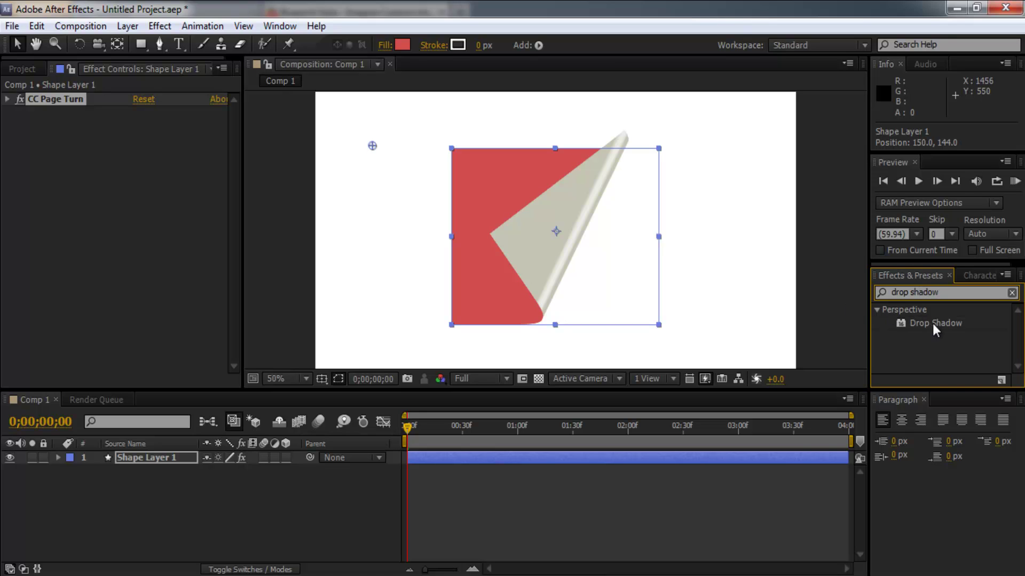
pyautogui.moveTo(934, 323); pyautogui.dragTo(526, 209)
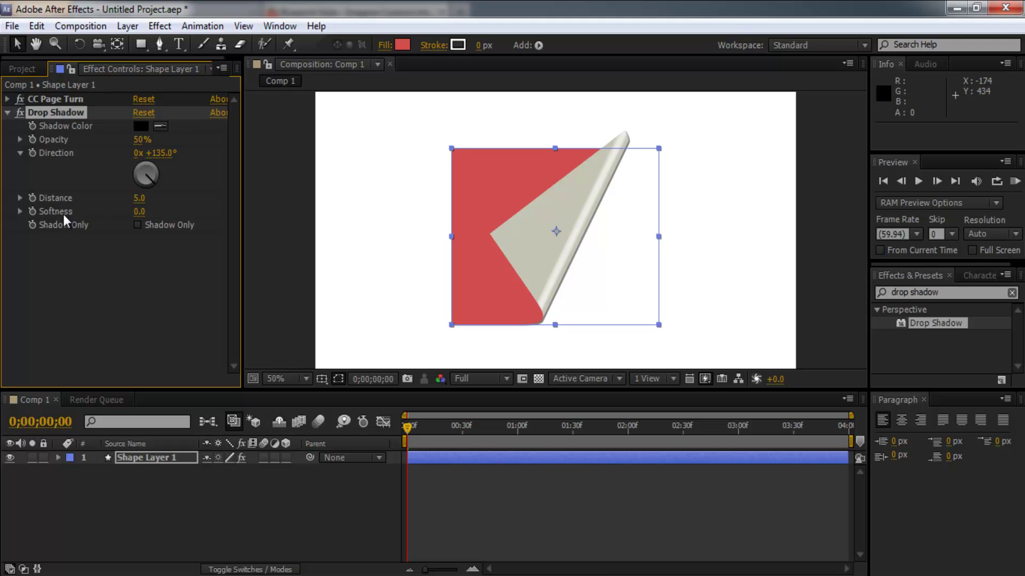
pyautogui.moveTo(139, 213)
pyautogui.mouseDown()
pyautogui.moveTo(160, 214)
pyautogui.moveTo(142, 204)
pyautogui.mouseUp()
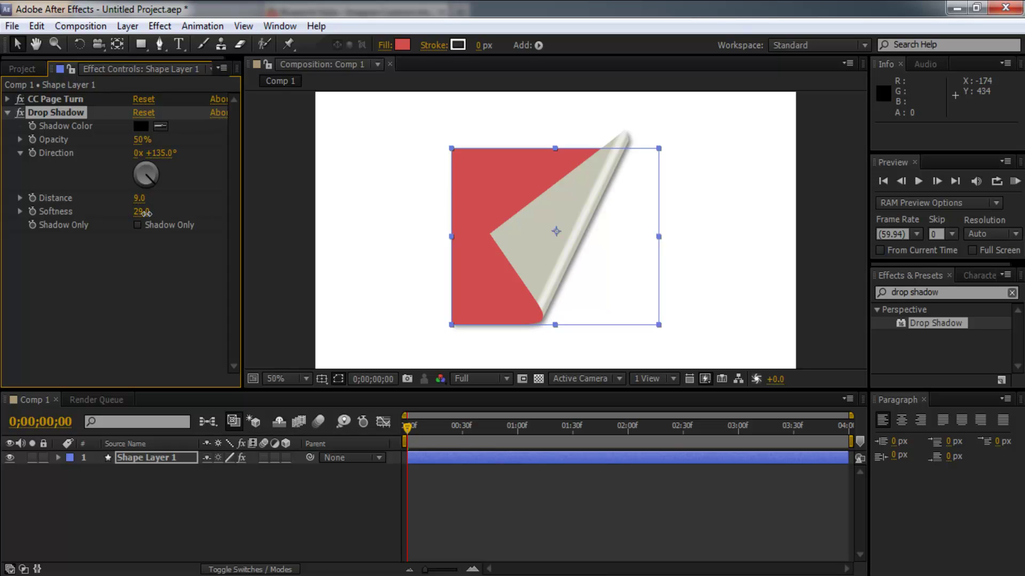
pyautogui.moveTo(171, 213); pyautogui.dragTo(171, 213)
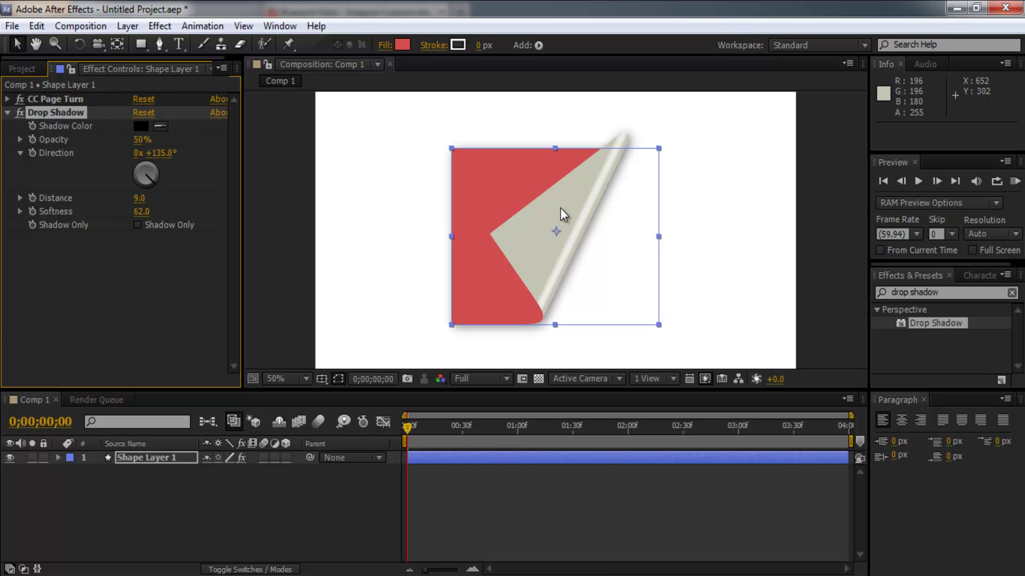
# Step: Drag the CC Page Turn fold point to the lower-right corner, near 958, 574
pyautogui.press(',')
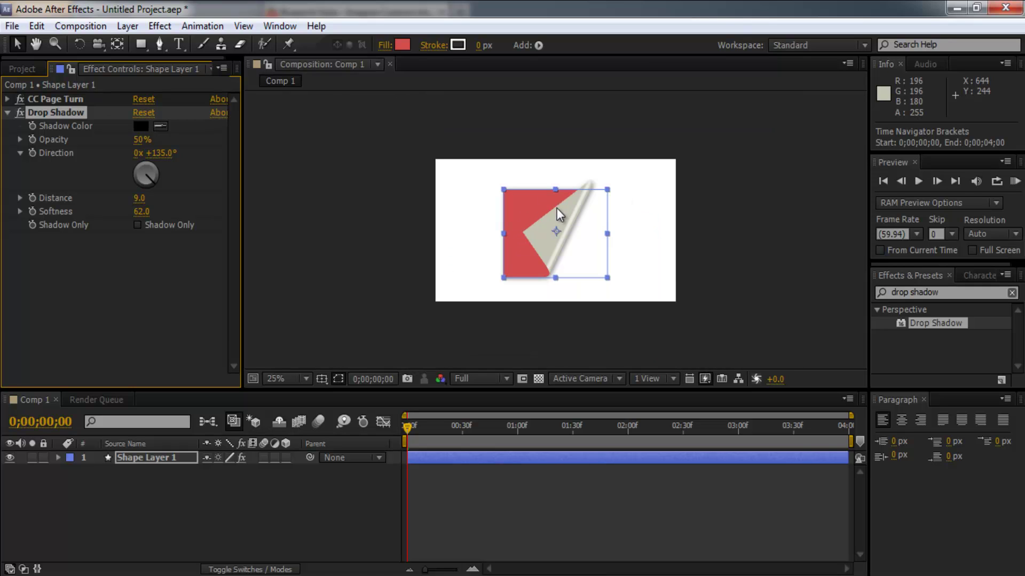
pyautogui.press(',')
pyautogui.press('.')
pyautogui.press('.')
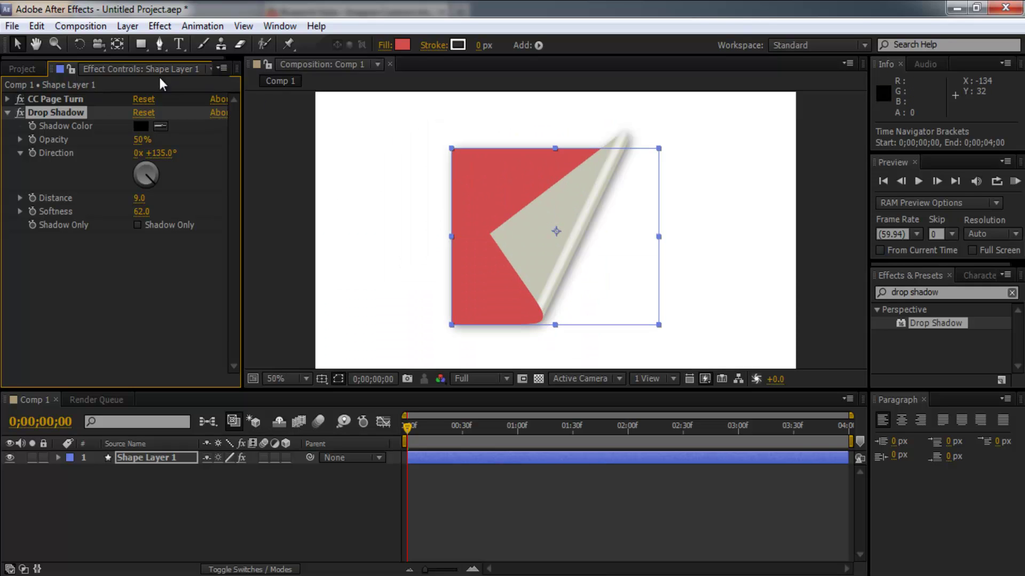
pyautogui.click(72, 100)
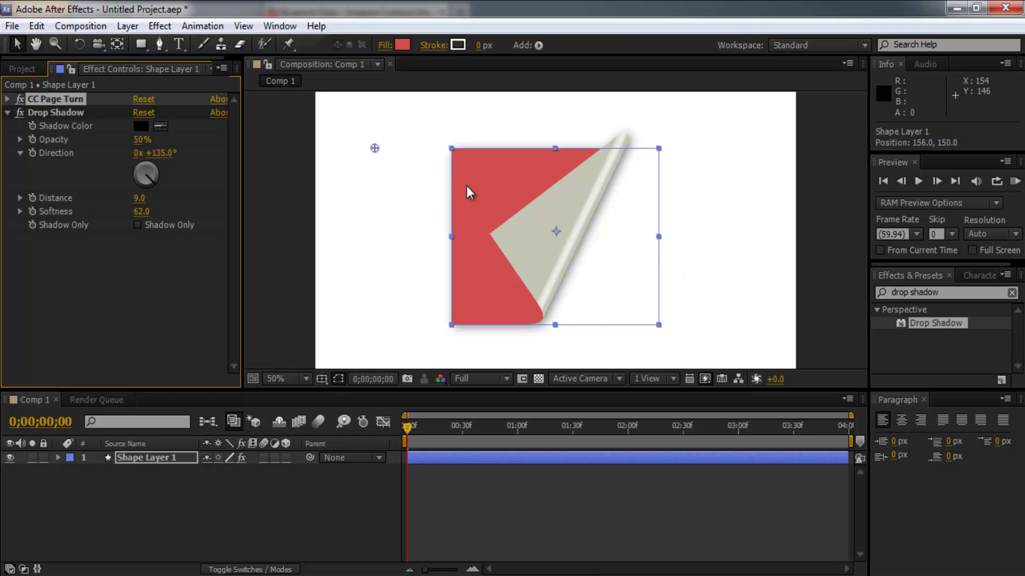
pyautogui.moveTo(467, 192); pyautogui.dragTo(677, 319)
# Step: Select Shape Layer 1 and set a Fold Position keyframe at 0 seconds
pyautogui.click(610, 279)
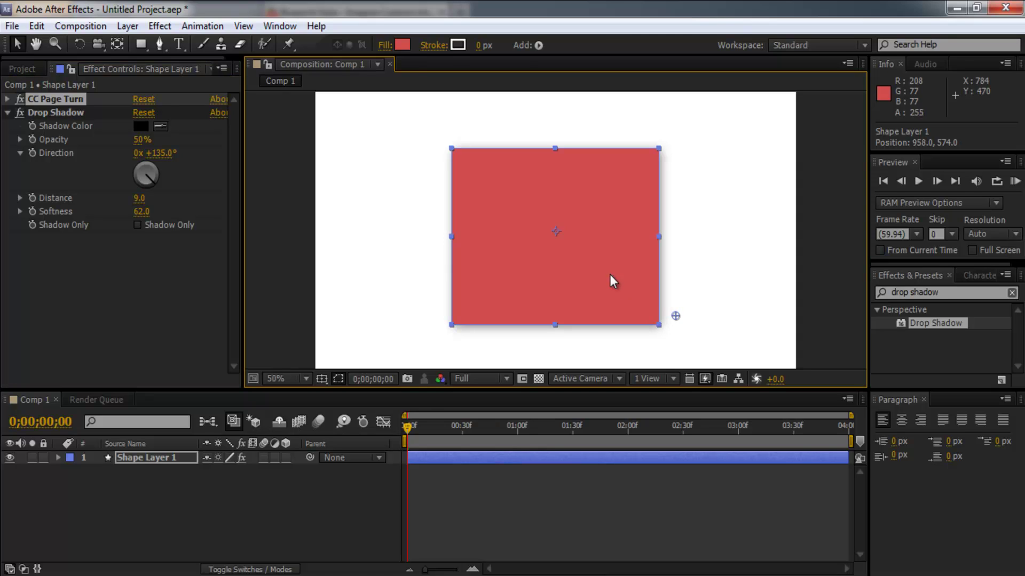
pyautogui.click(172, 458)
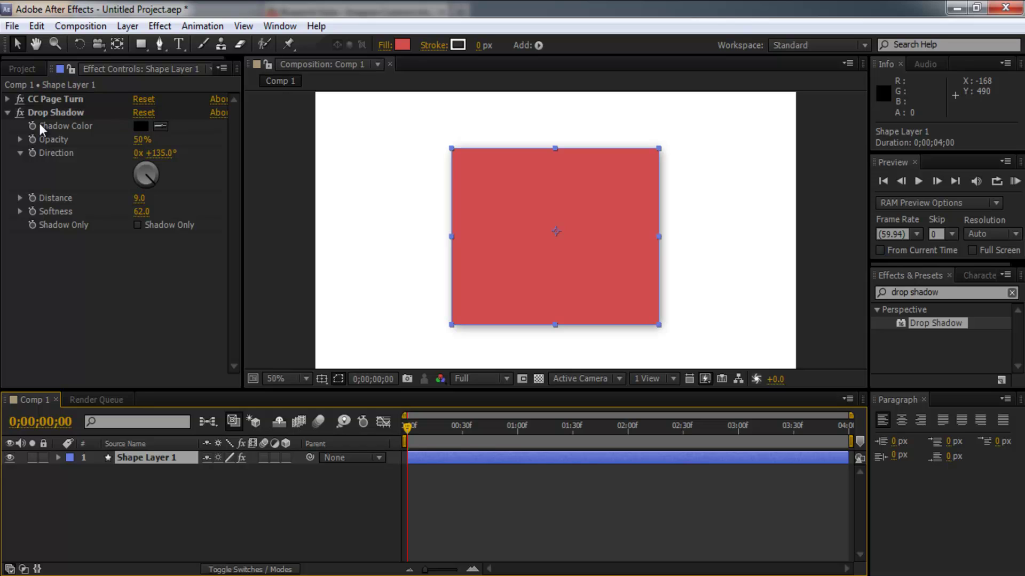
pyautogui.click(8, 99)
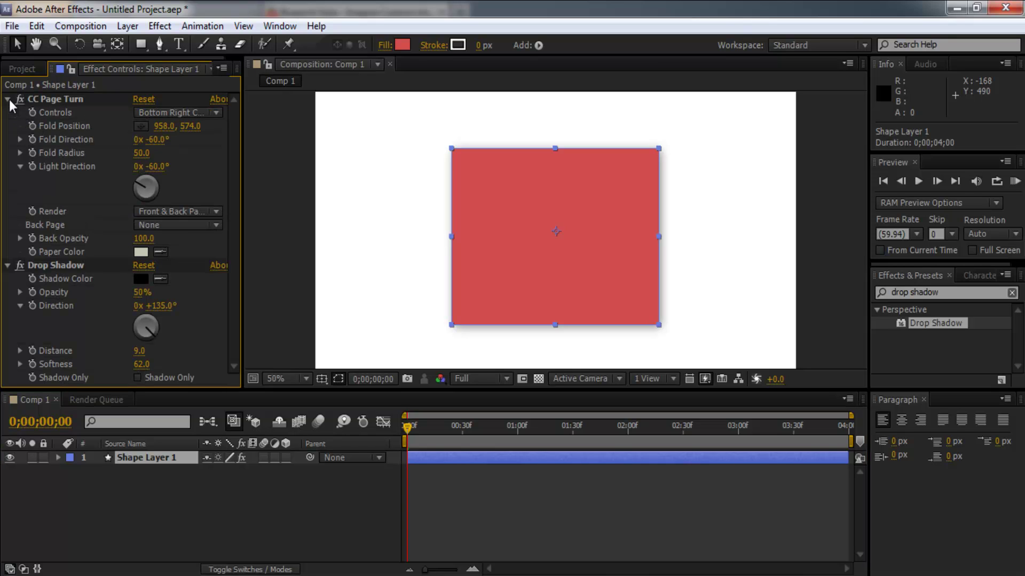
pyautogui.click(7, 265)
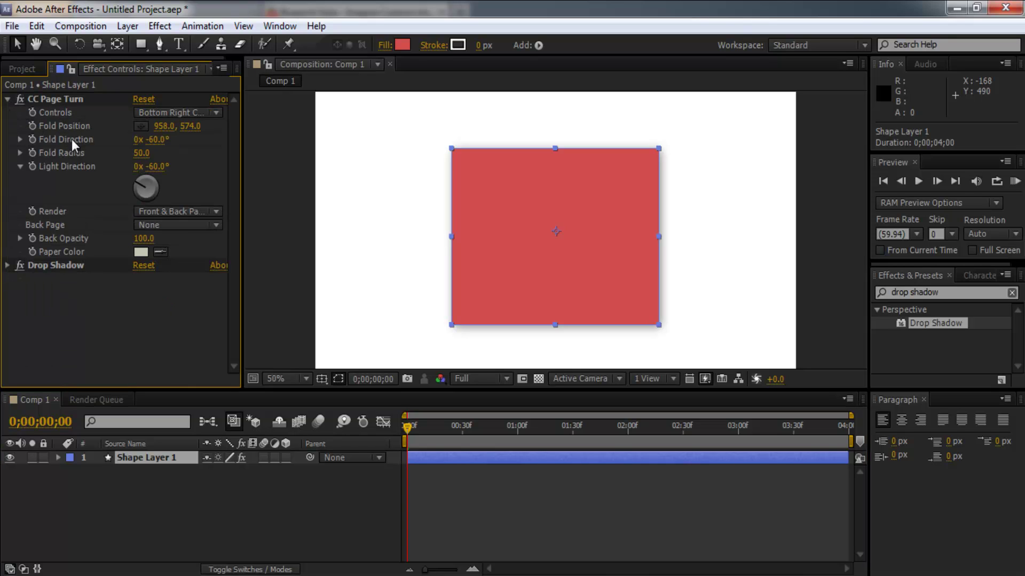
pyautogui.click(32, 126)
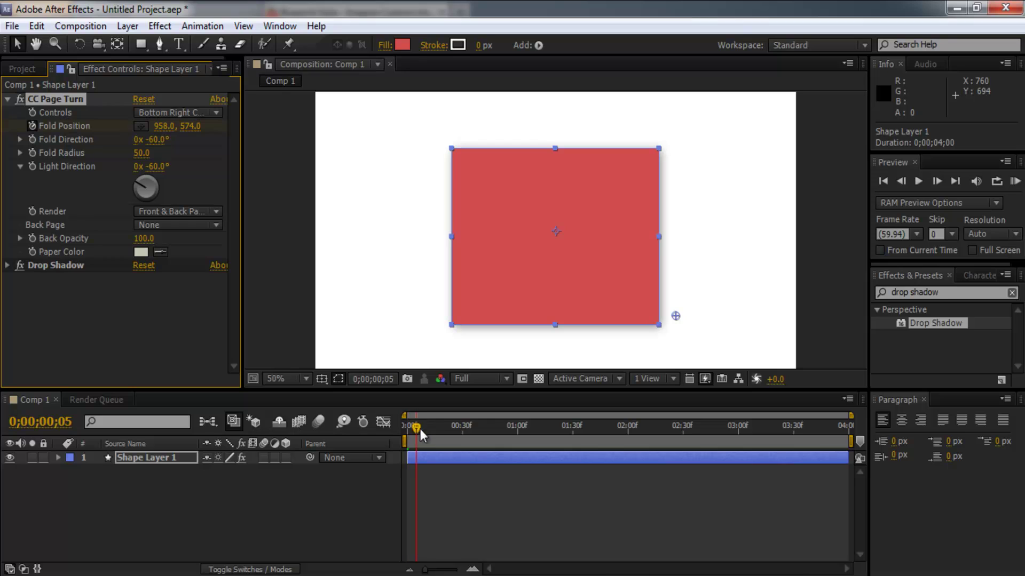
# Step: At 3 seconds, drag the fold up-left to 104.0, 100.0 and scrub to preview
pyautogui.moveTo(575, 426); pyautogui.dragTo(743, 450)
pyautogui.click(738, 444)
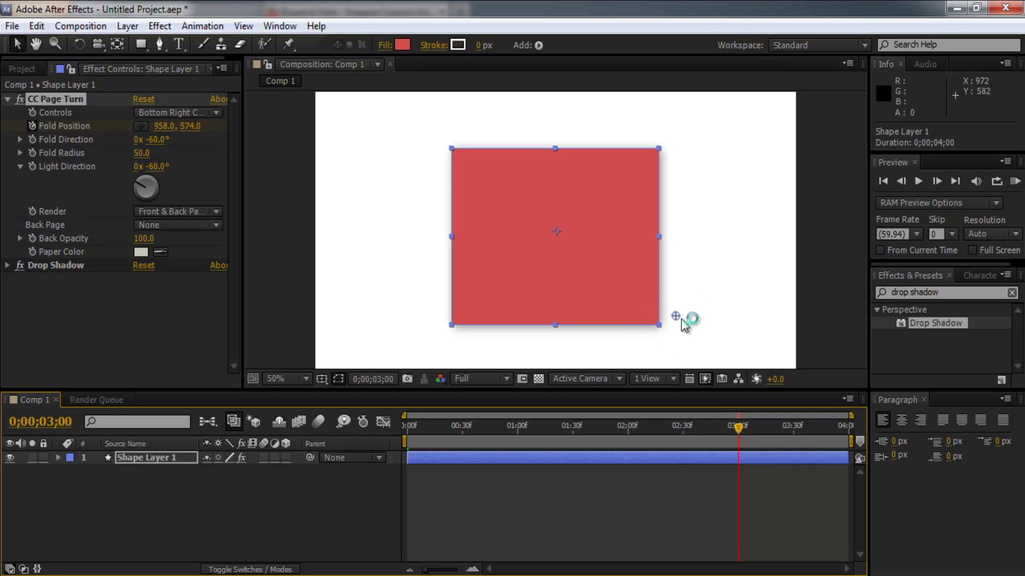
pyautogui.moveTo(681, 319); pyautogui.dragTo(355, 129)
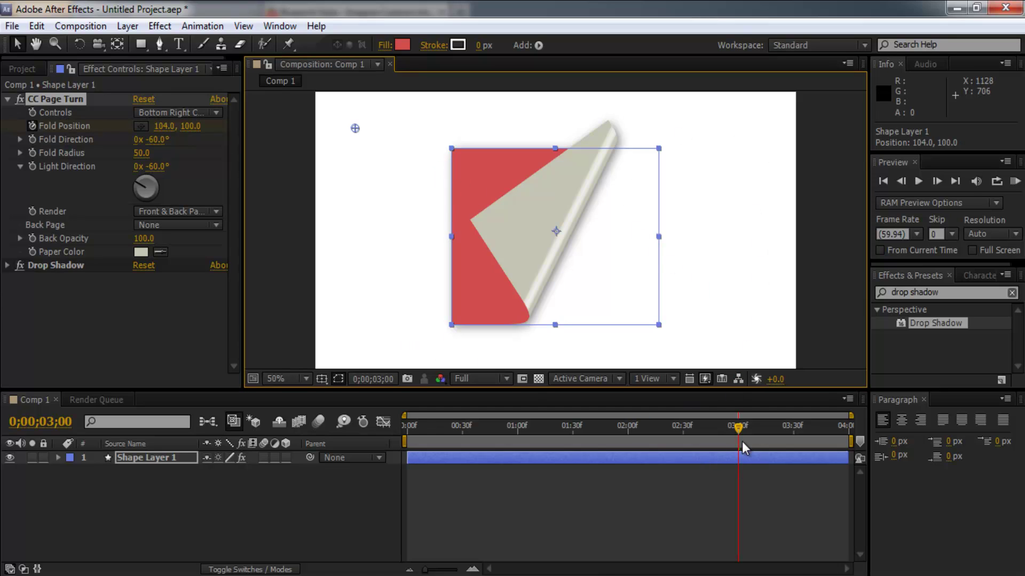
pyautogui.moveTo(741, 431)
pyautogui.mouseDown()
pyautogui.moveTo(648, 414)
pyautogui.moveTo(417, 428)
pyautogui.moveTo(561, 396)
pyautogui.moveTo(766, 392)
pyautogui.moveTo(543, 395)
pyautogui.moveTo(595, 426)
pyautogui.moveTo(679, 446)
pyautogui.moveTo(745, 434)
pyautogui.moveTo(598, 405)
pyautogui.moveTo(778, 440)
pyautogui.moveTo(695, 434)
pyautogui.moveTo(741, 439)
pyautogui.mouseUp()
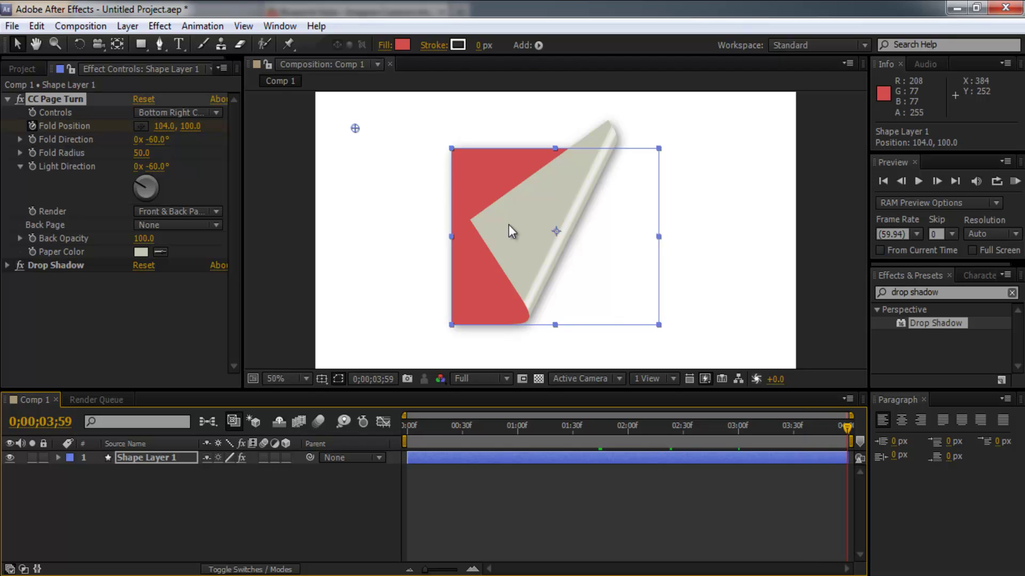
# Step: At 3;59 drag the fold back to the lower right, then scrub to preview
pyautogui.moveTo(360, 129); pyautogui.dragTo(689, 343)
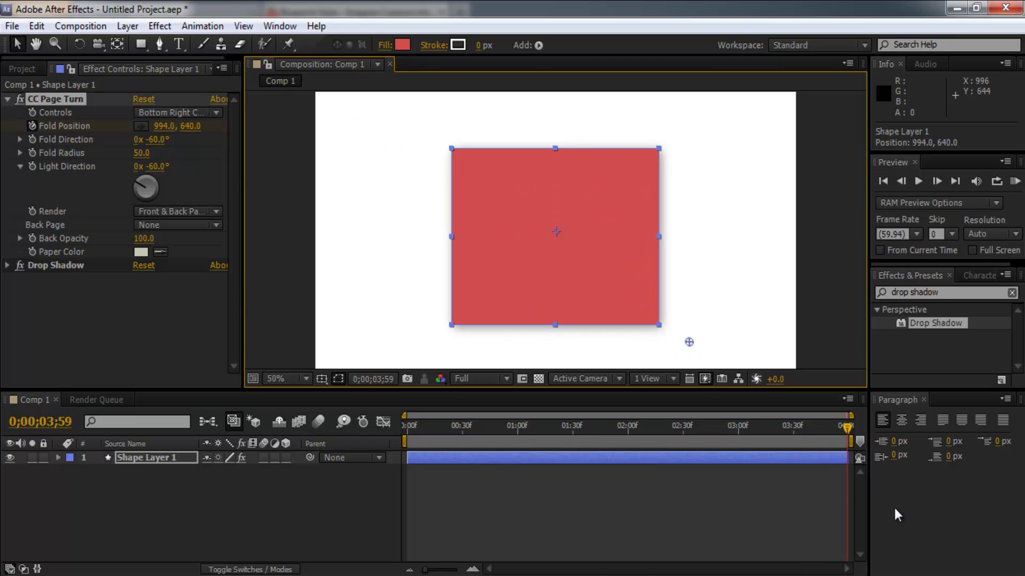
pyautogui.moveTo(847, 430); pyautogui.dragTo(411, 403)
pyautogui.moveTo(491, 400); pyautogui.dragTo(472, 420)
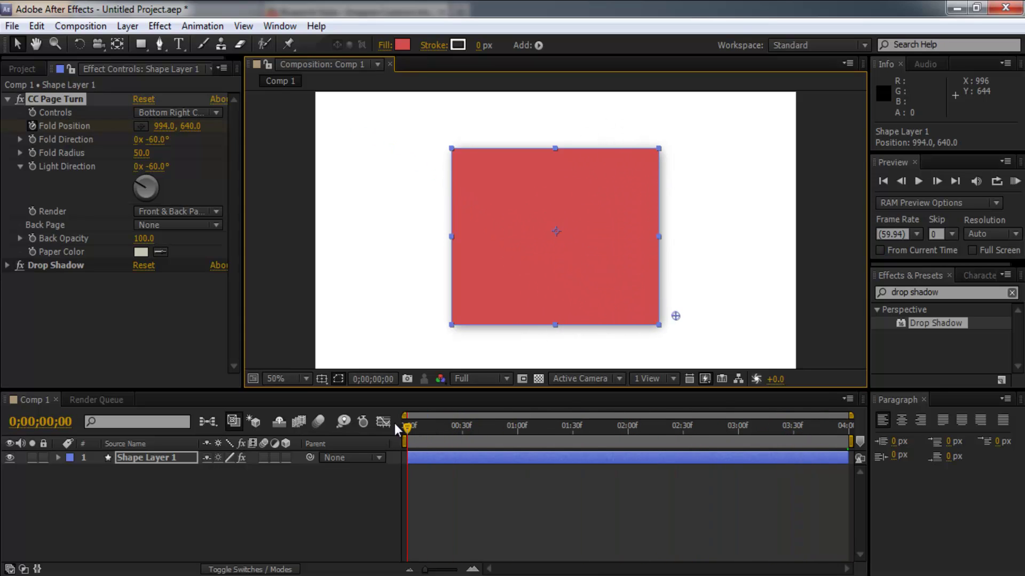